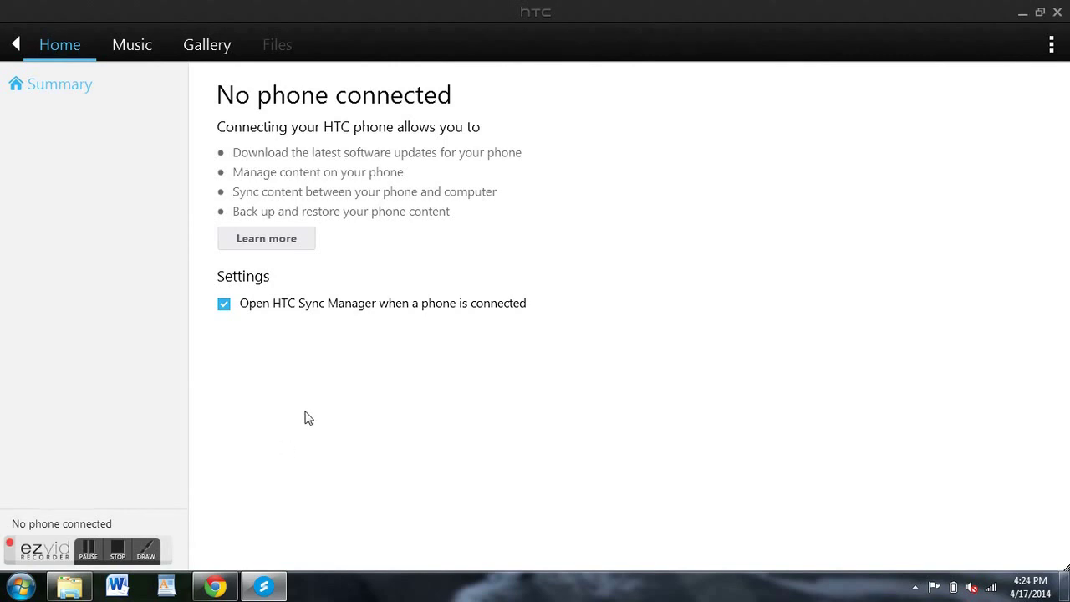
# Close the Windows Computer window, then dismiss the connection status message and the media-device and USB notifications.
pyautogui.click(69, 586)
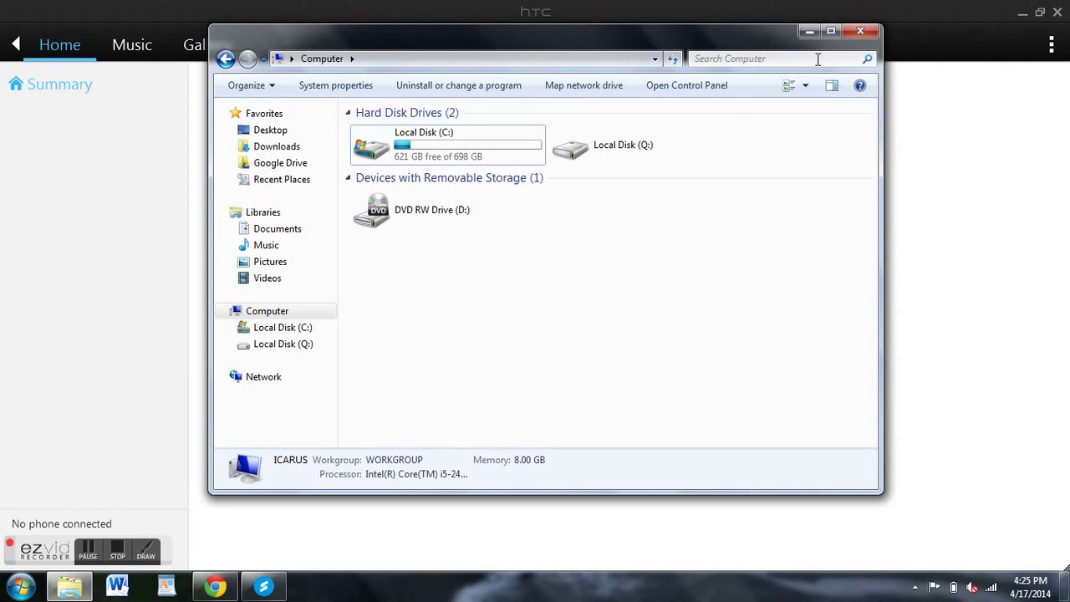
pyautogui.click(861, 31)
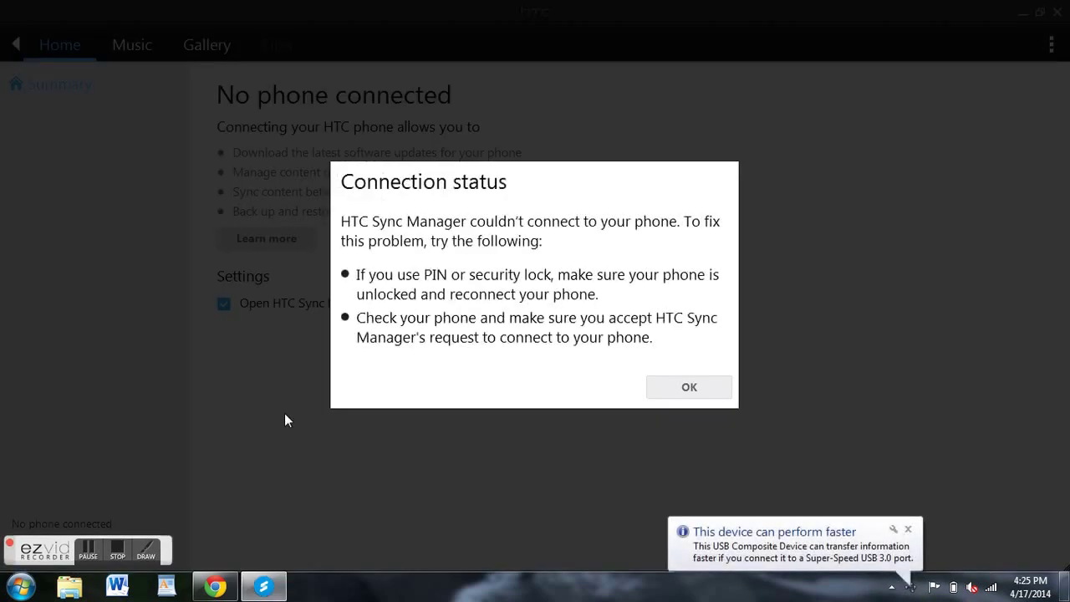
pyautogui.click(699, 388)
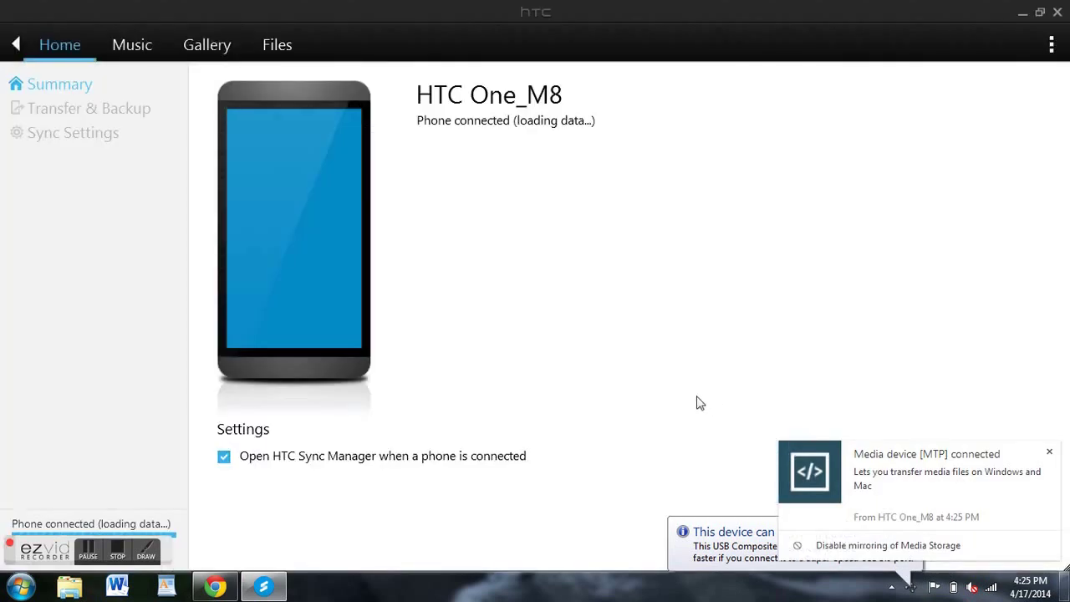
pyautogui.click(1051, 452)
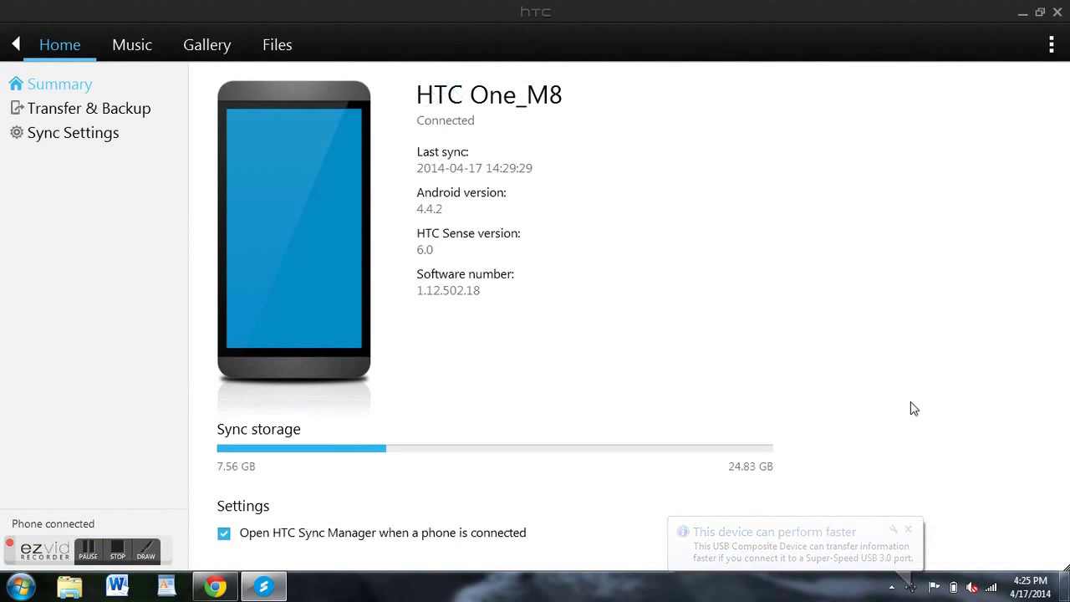
pyautogui.click(1049, 465)
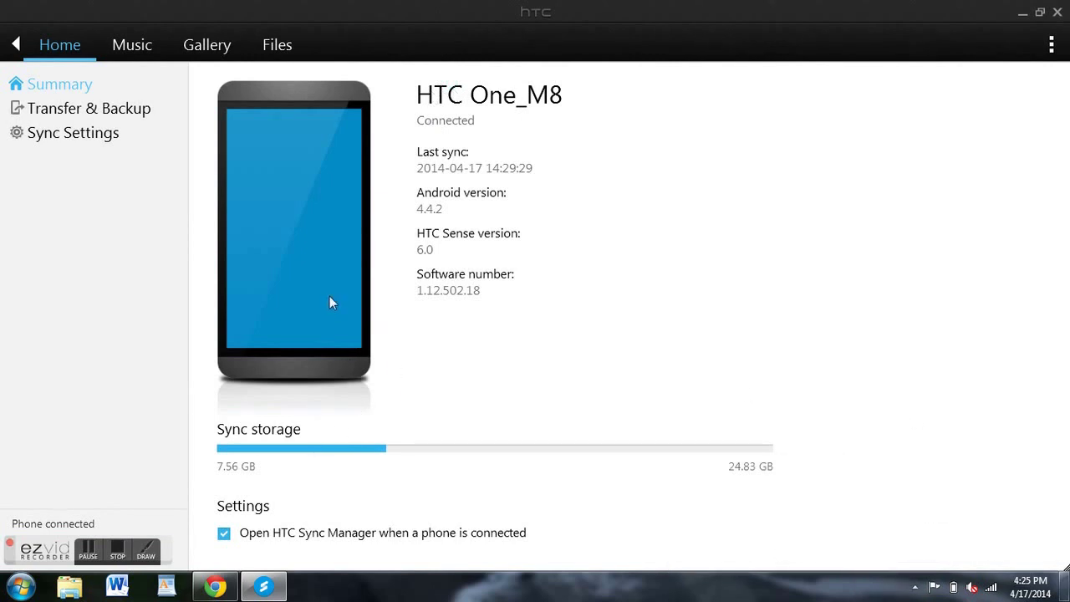
# In the Gallery, browse the This Computer albums and open the Flow grabs album.
pyautogui.click(208, 46)
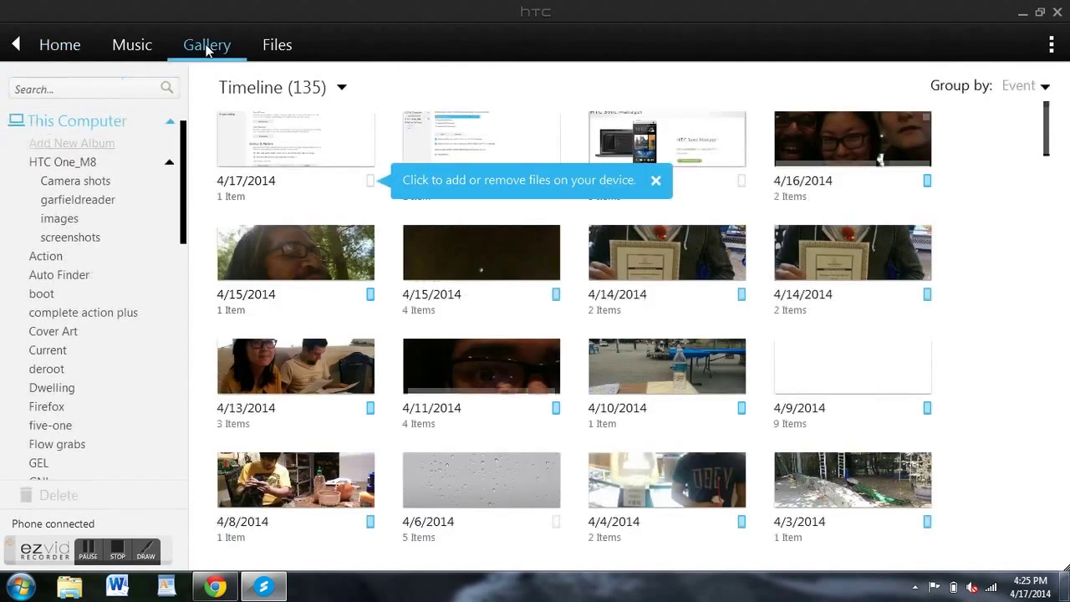
pyautogui.click(170, 125)
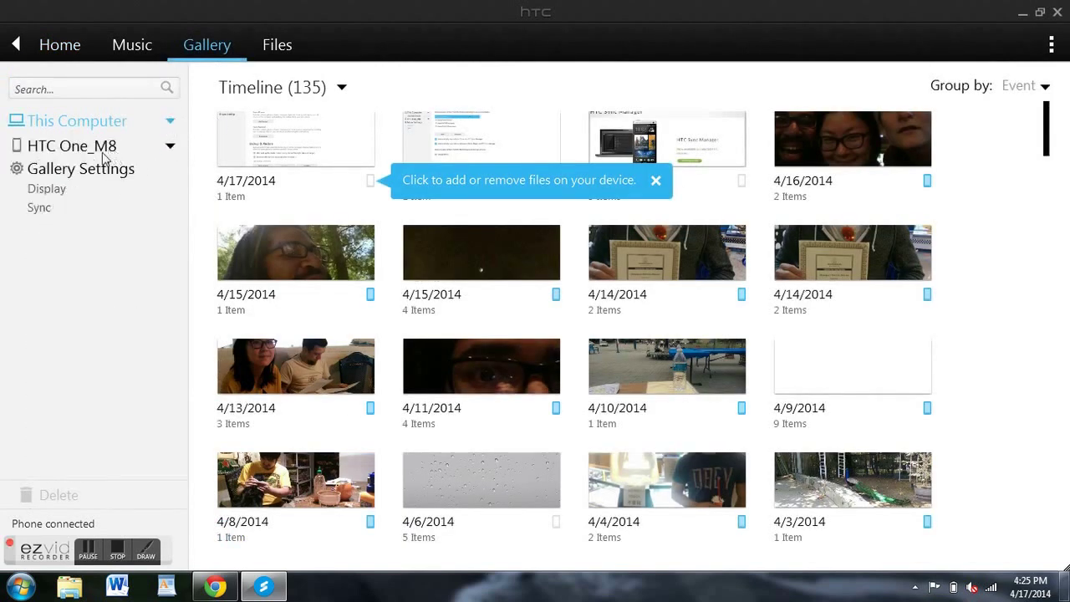
pyautogui.click(170, 125)
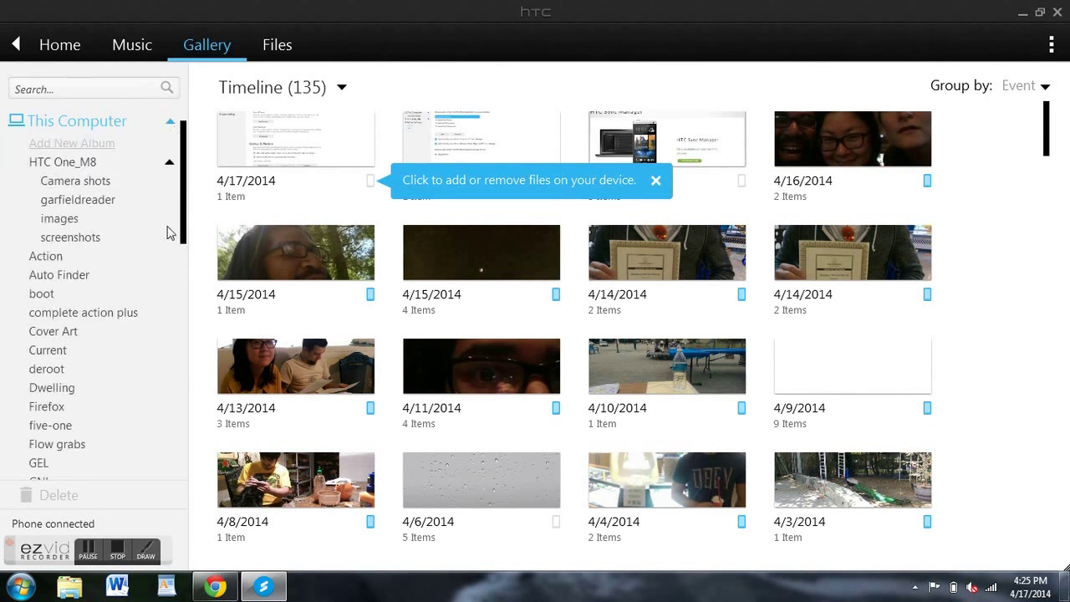
pyautogui.moveTo(186, 222); pyautogui.dragTo(138, 292)
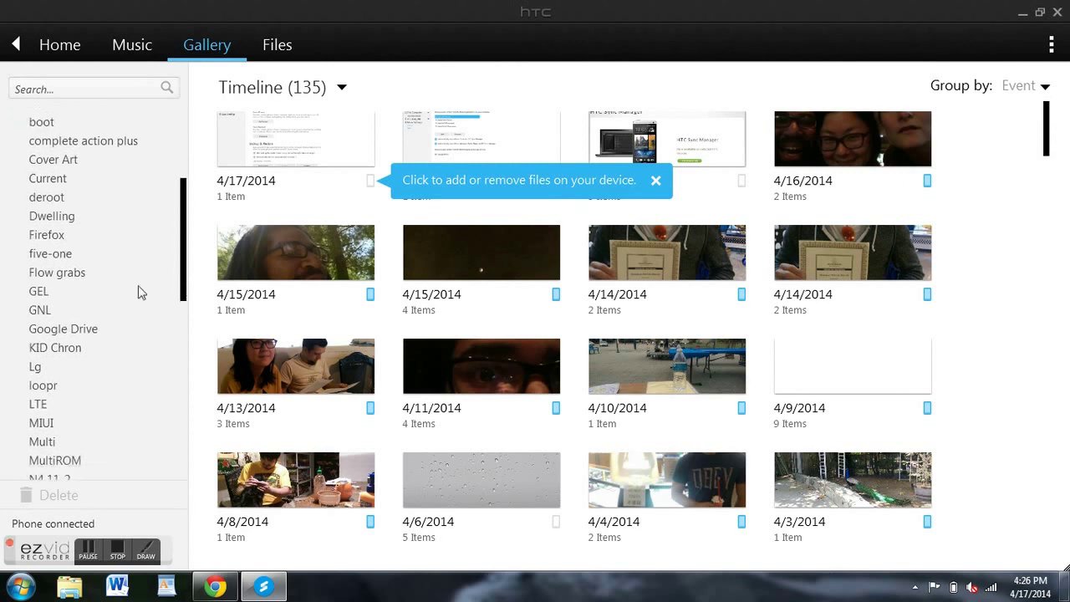
pyautogui.click(67, 276)
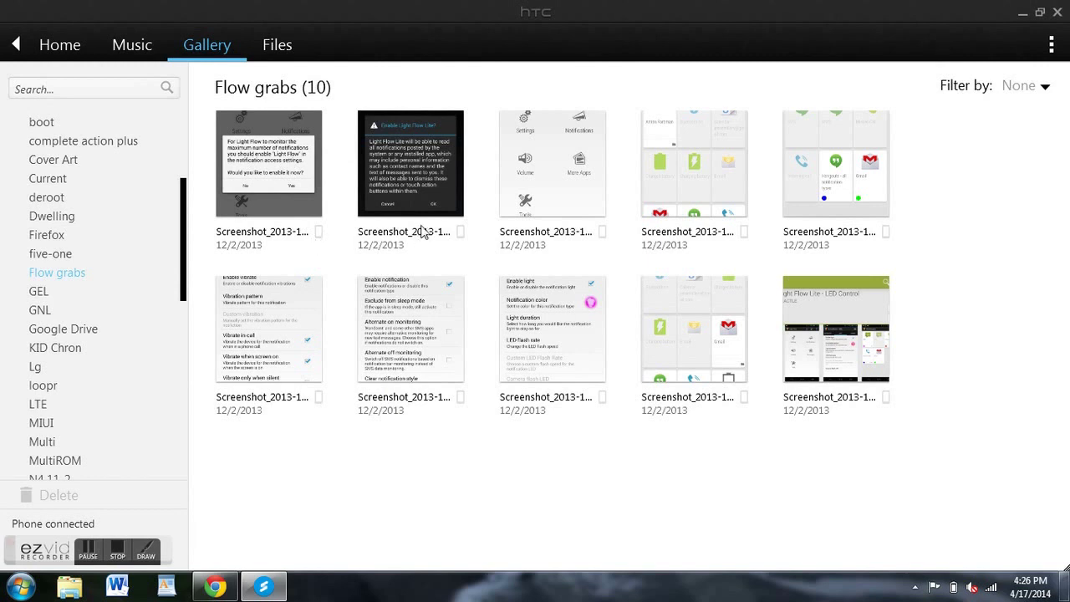
# Collapse the This Computer albums and expand the HTC One_M8 album list.
pyautogui.moveTo(187, 282); pyautogui.dragTo(172, 164)
pyautogui.click(172, 123)
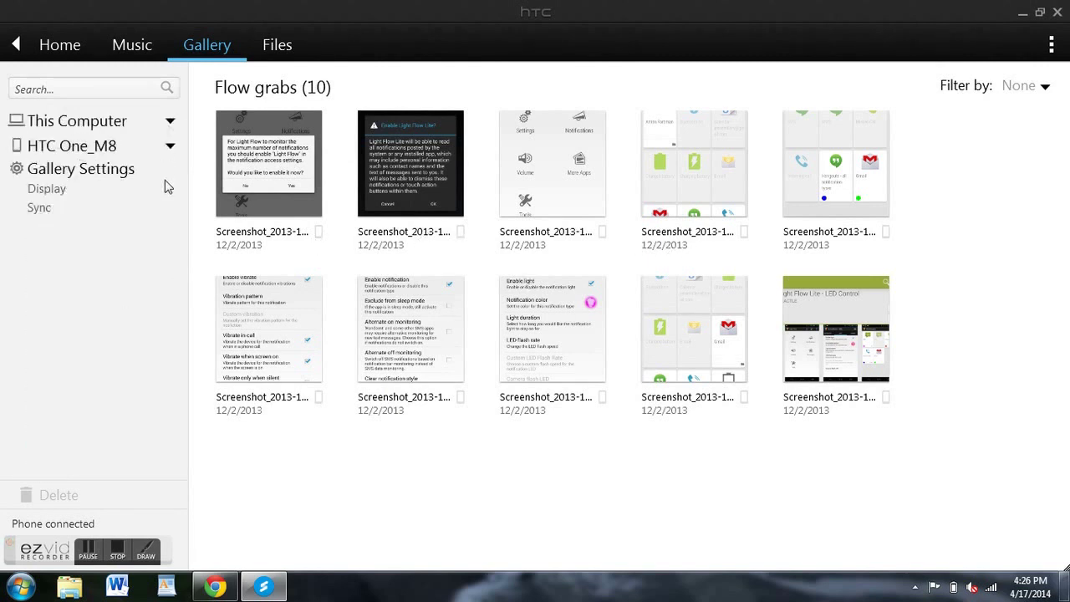
pyautogui.click(171, 149)
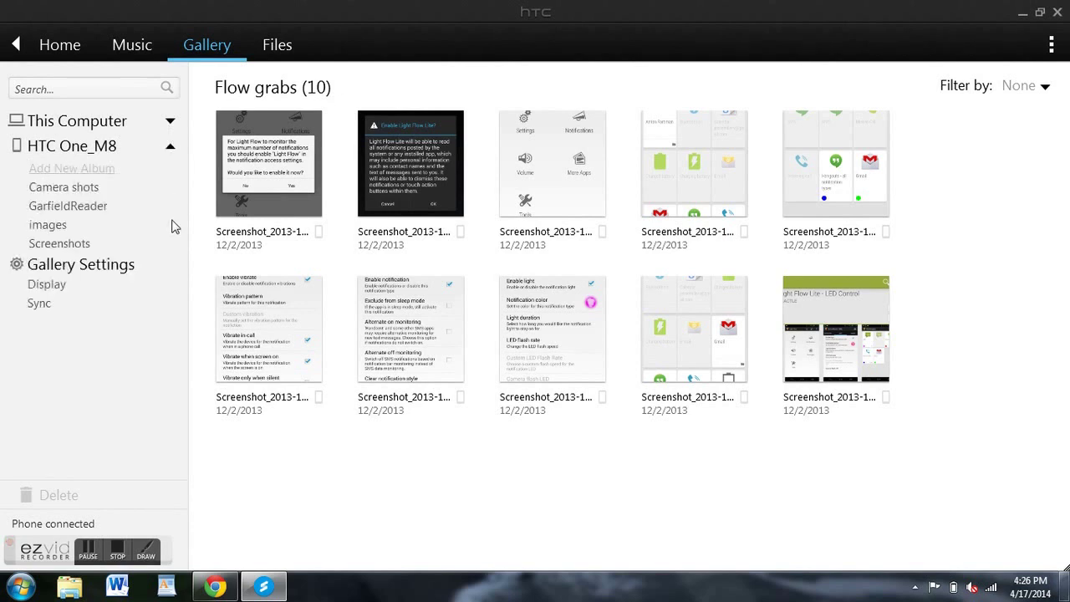
# Open the phone's Camera shots album and view the context menu for ZOE_0008.mp4.
pyautogui.click(76, 187)
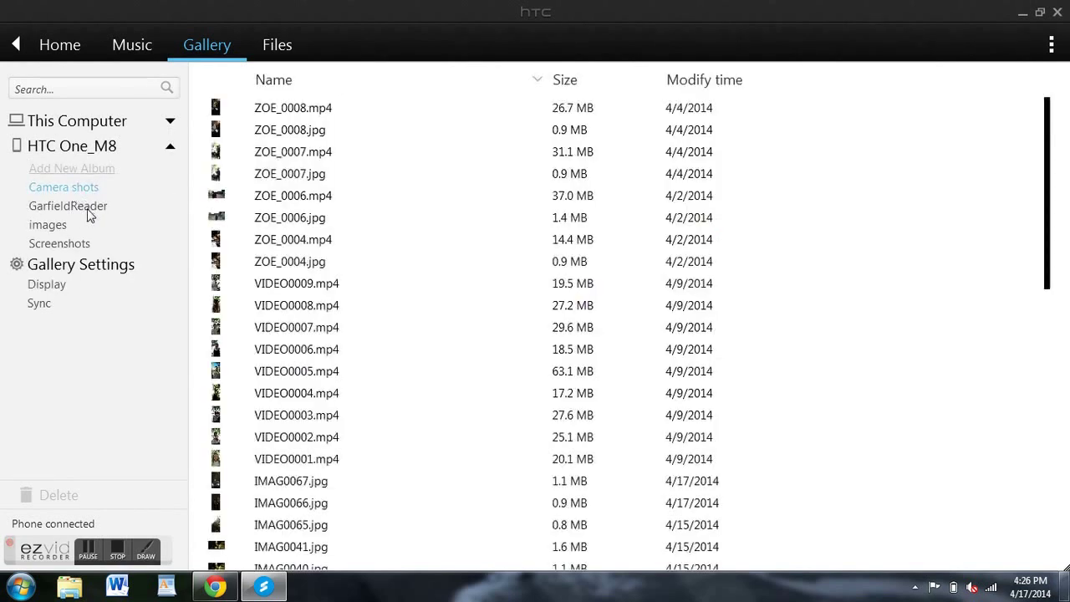
pyautogui.click(86, 210)
pyautogui.click(74, 189)
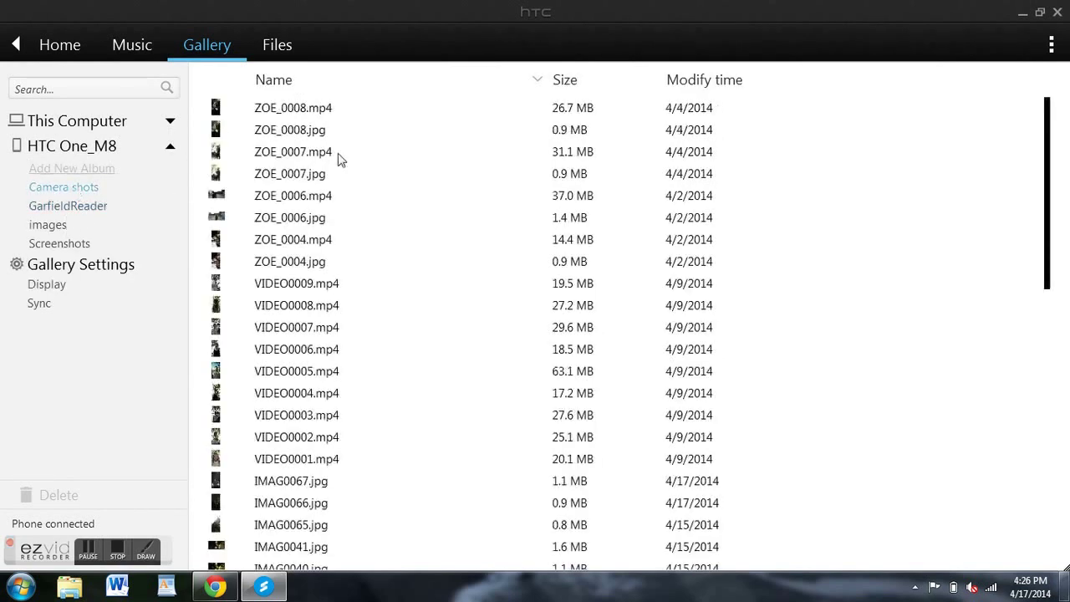
pyautogui.rightClick(303, 109)
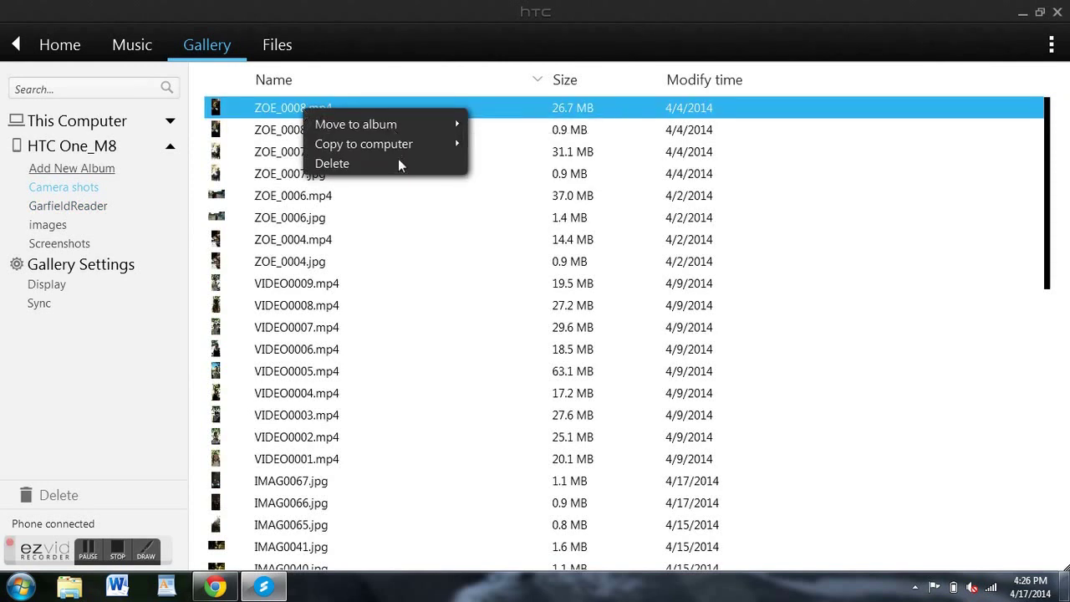
pyautogui.moveTo(399, 157)
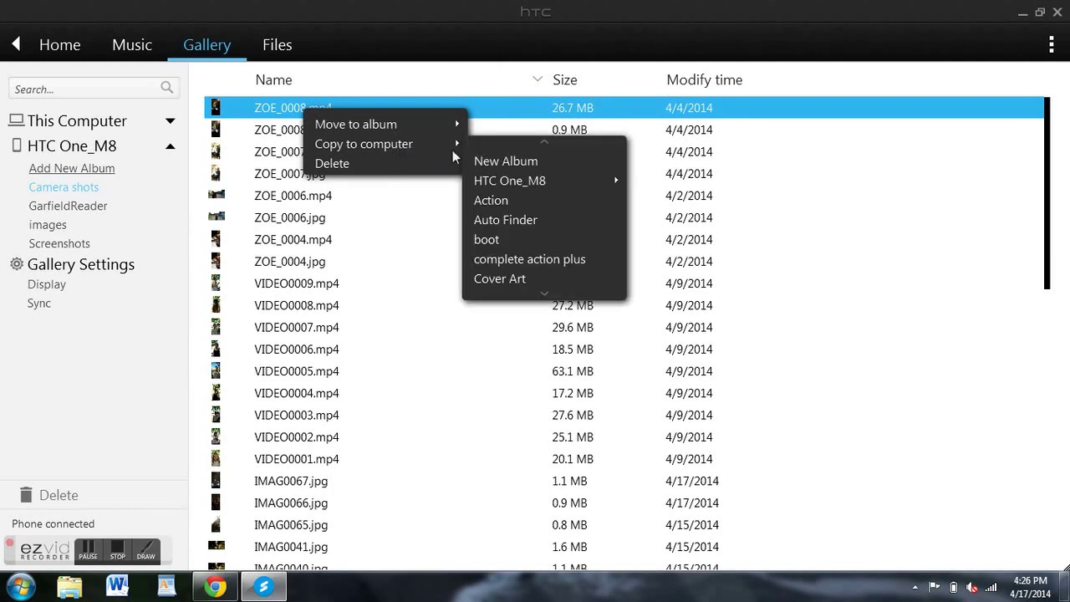
pyautogui.moveTo(505, 190)
# Select the album's files, from ZOE_0008.mp4 down to VIDEO0008.mp4, then all of them.
pyautogui.click(253, 242)
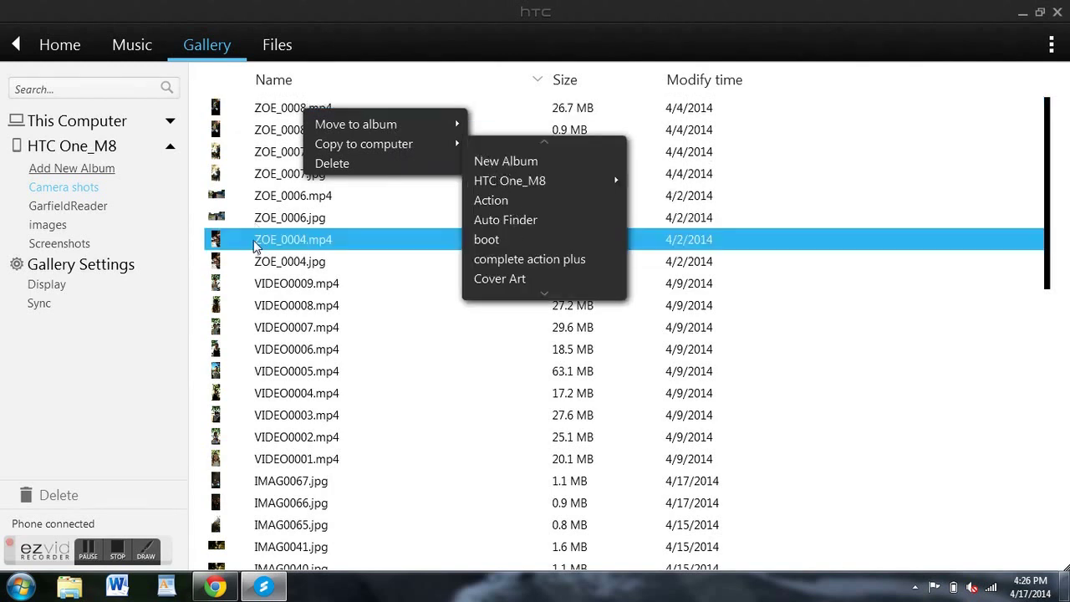
pyautogui.keyDown('shift'); pyautogui.click(303, 108); pyautogui.keyUp('shift')
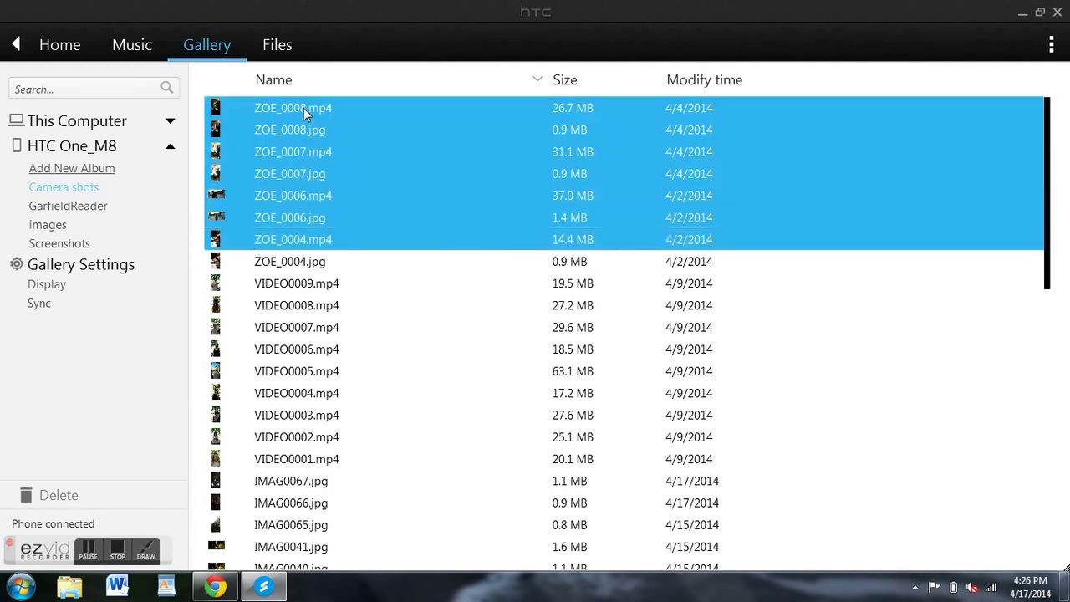
pyautogui.keyDown('shift'); pyautogui.click(313, 301); pyautogui.keyUp('shift')
pyautogui.hotkey('ctrl', 'a')
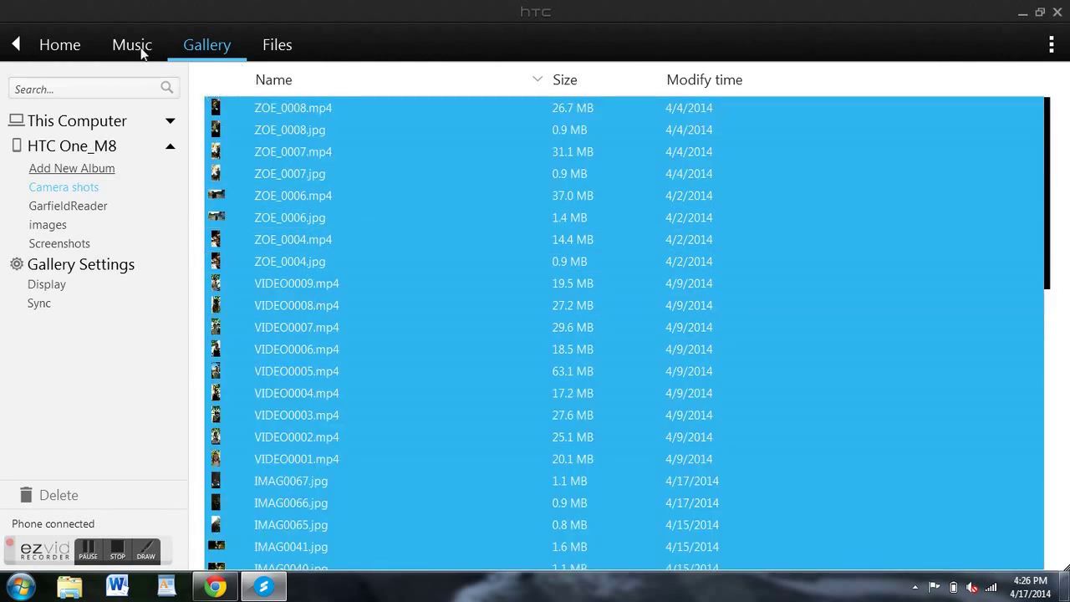
# Show the Files page's Documents settings and cancel the Browse for Folder dialog without adding a folder.
pyautogui.click(282, 50)
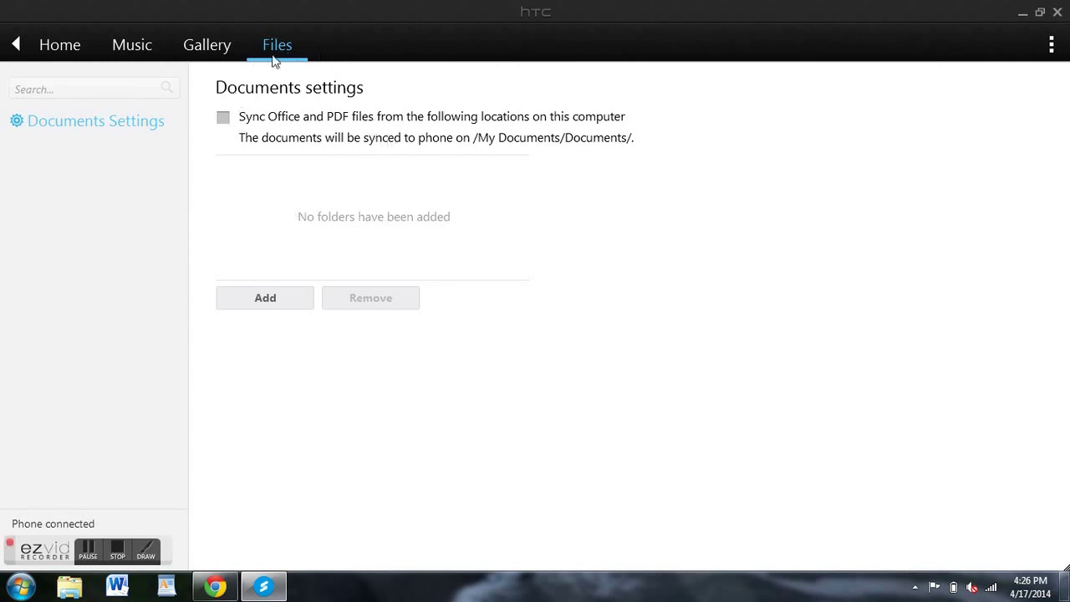
pyautogui.click(279, 305)
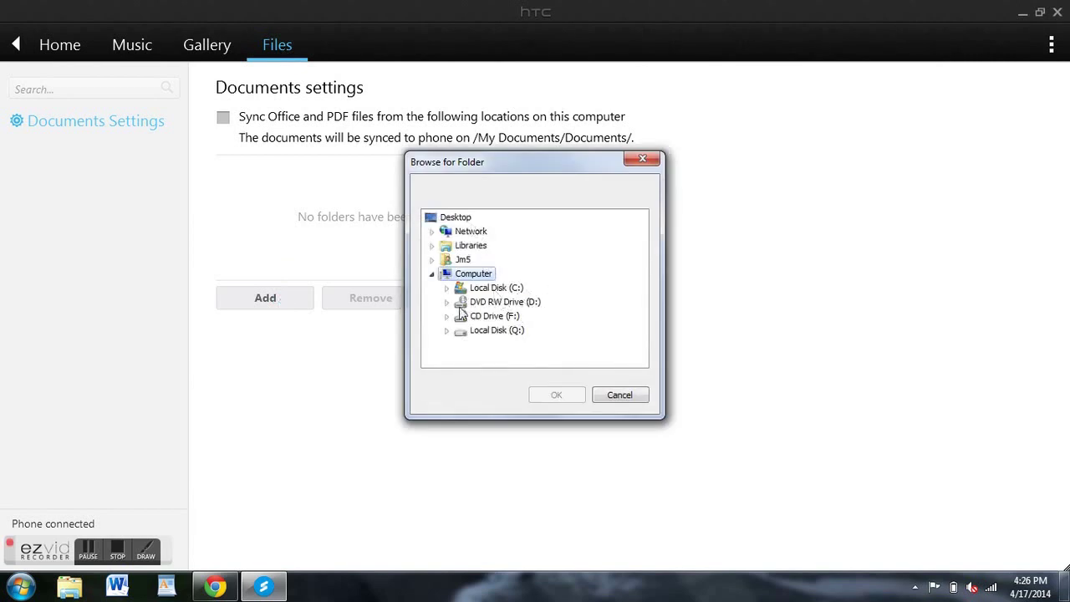
pyautogui.click(647, 161)
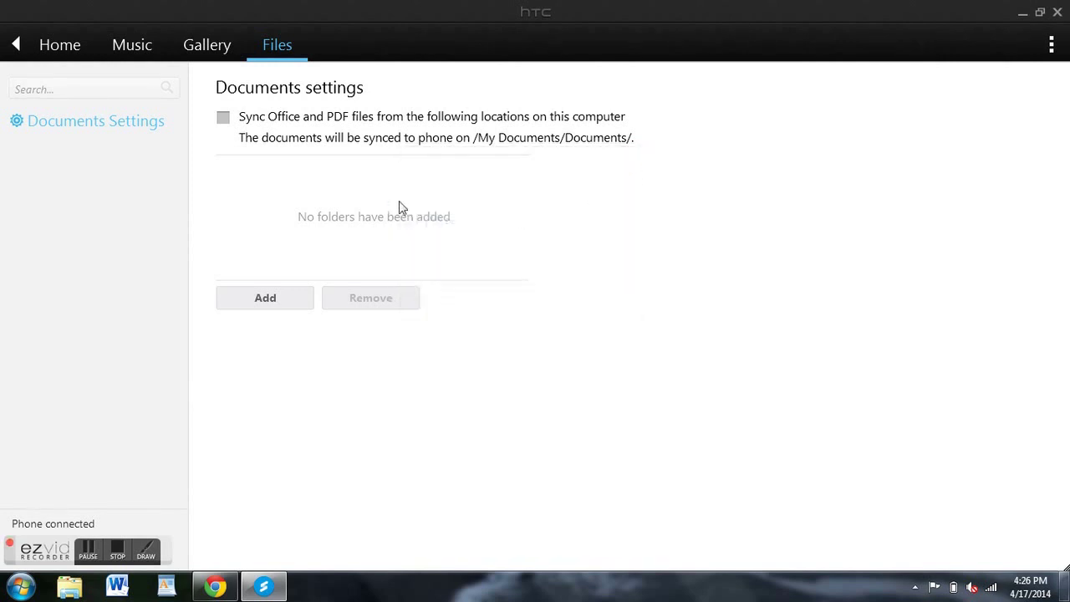
# Show the Music Display settings with the four scanned computer folders and auto-import options.
pyautogui.click(134, 47)
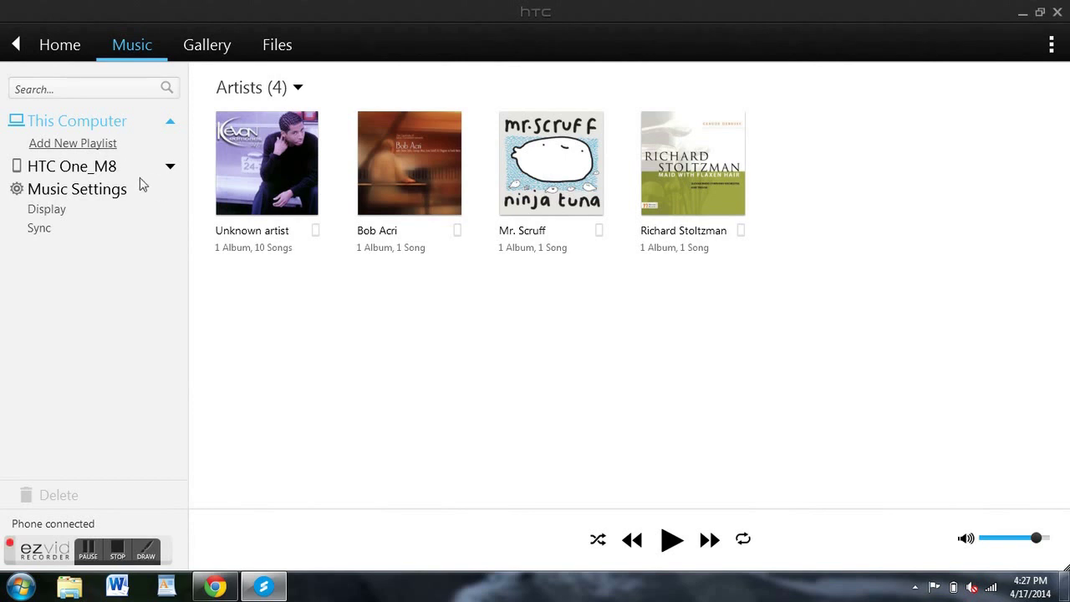
pyautogui.click(57, 212)
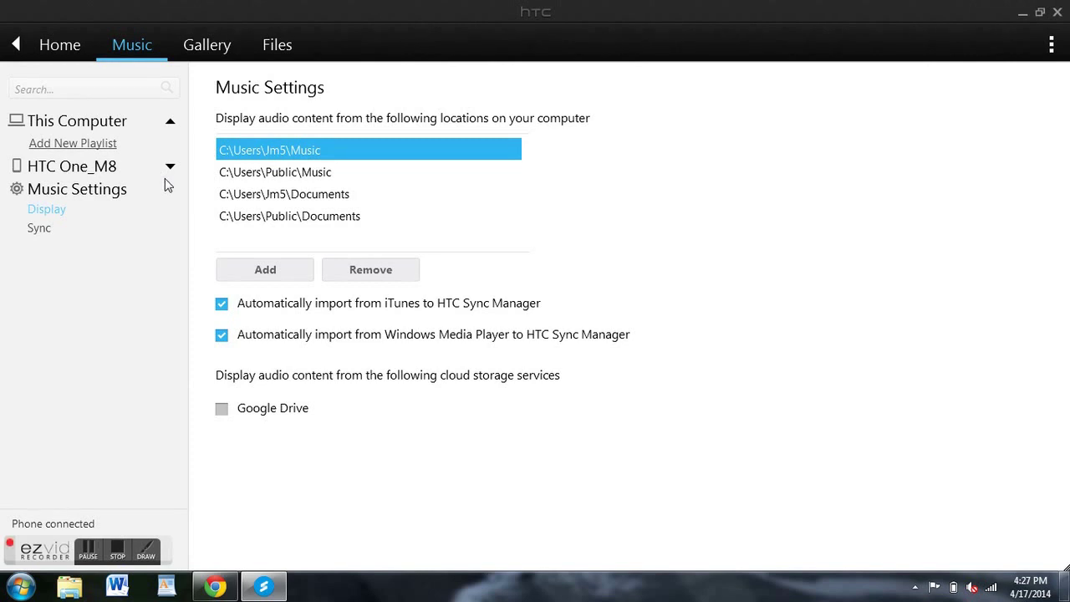
# Show the Home Transfer & Backup page with iPhone/Android transfer and backup options.
pyautogui.click(52, 49)
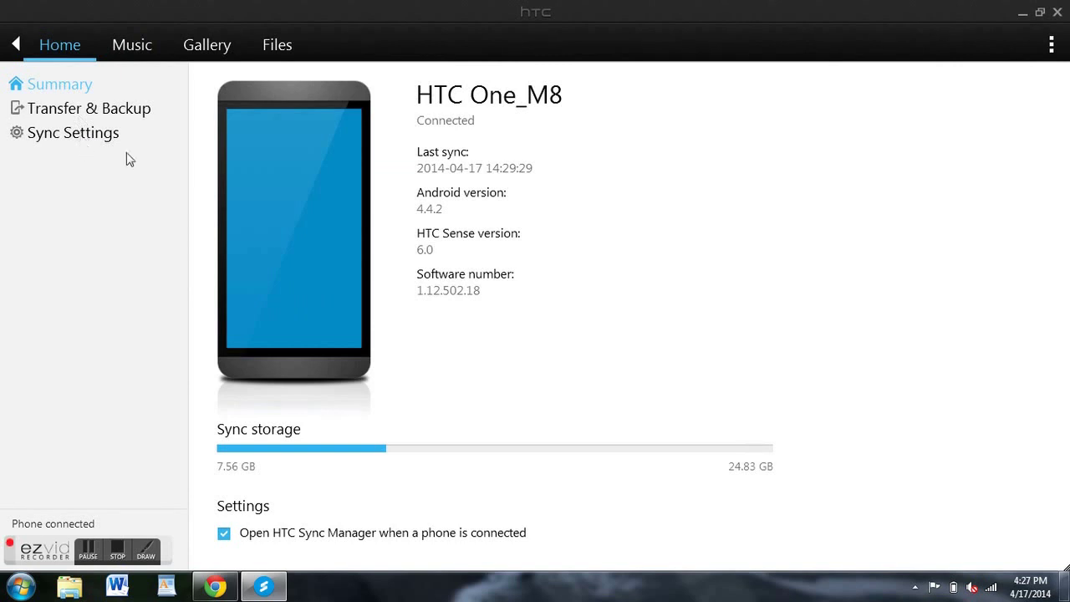
pyautogui.click(92, 110)
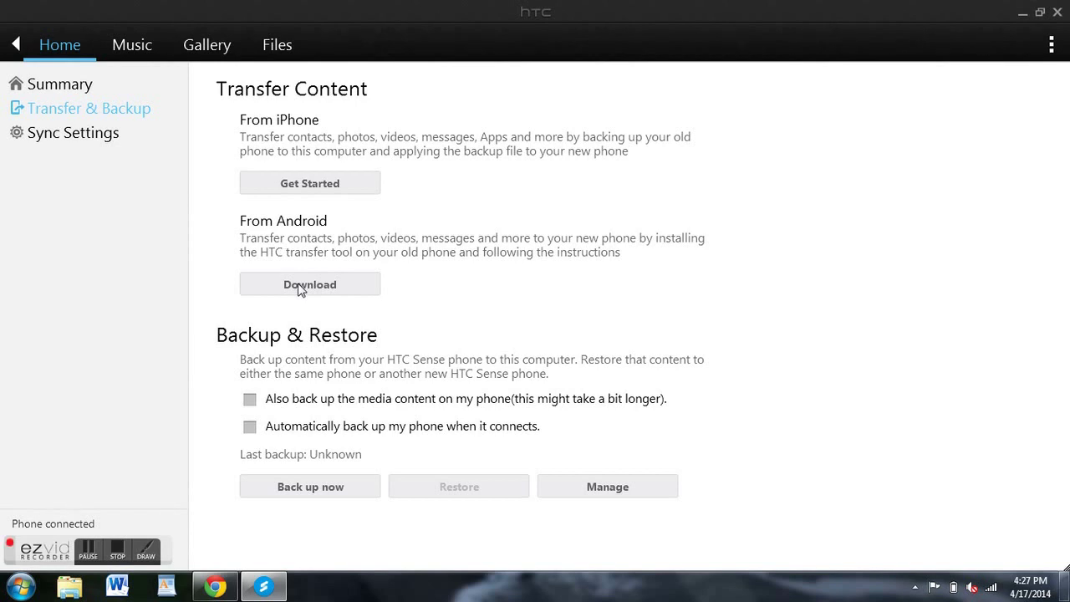
pyautogui.click(343, 186)
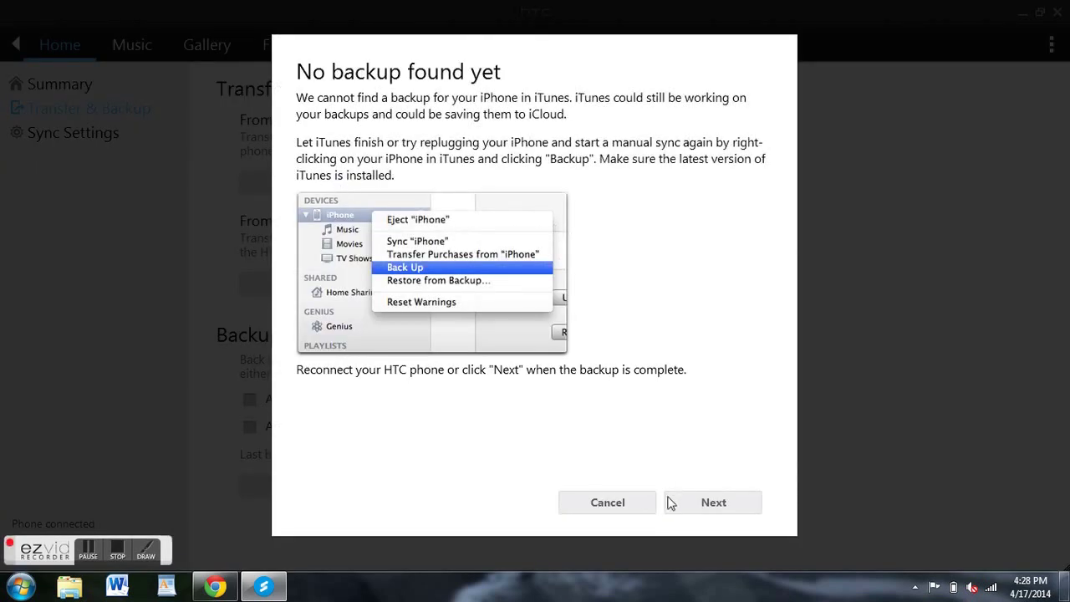
pyautogui.click(608, 505)
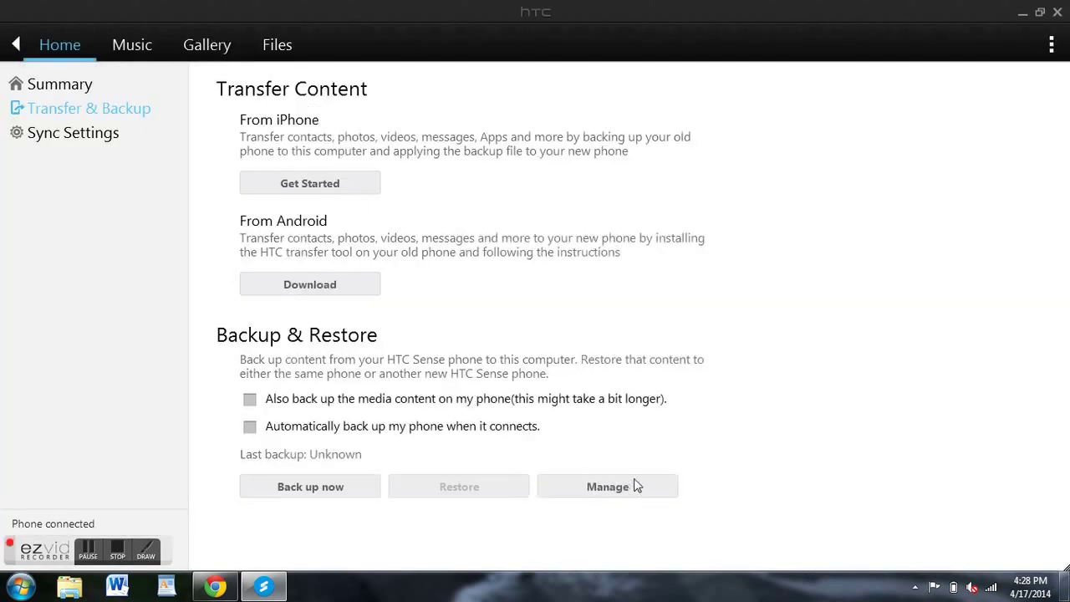